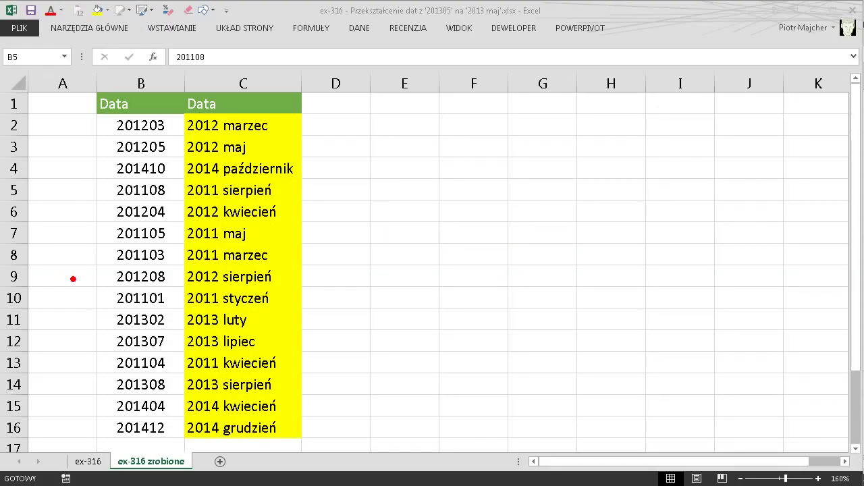
Point out the yyyymm codes such as 201105 in column B, then switch to the ex-316 sheet.
left_click_drag(112, 222, 69, 142)
mouse_move(166, 227)
left_mouse_down()
mouse_move(198, 179)
mouse_move(197, 214)
left_mouse_up()
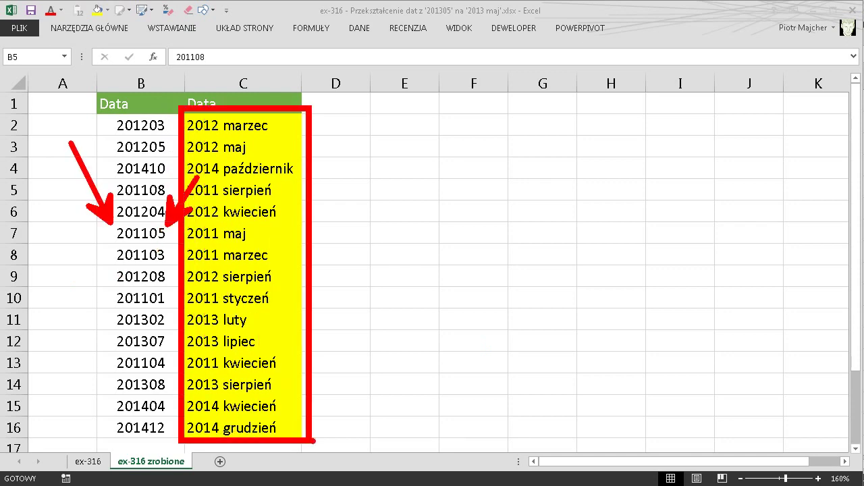
left_click(147, 255)
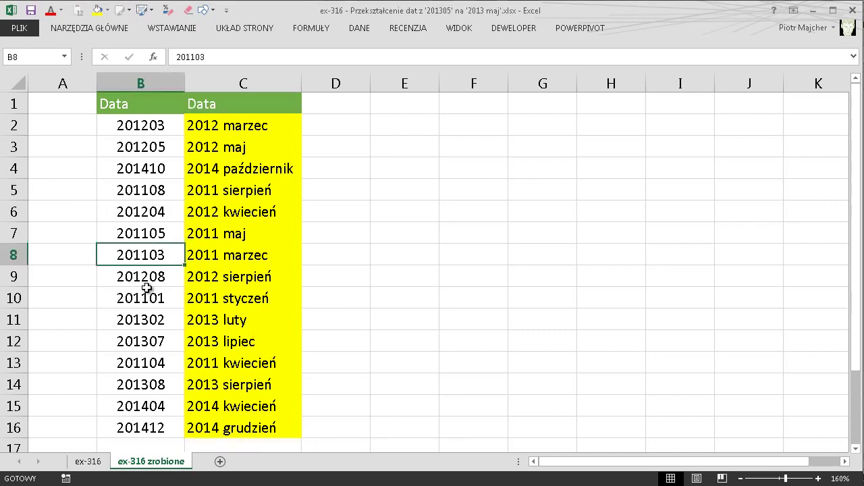
left_click(91, 462)
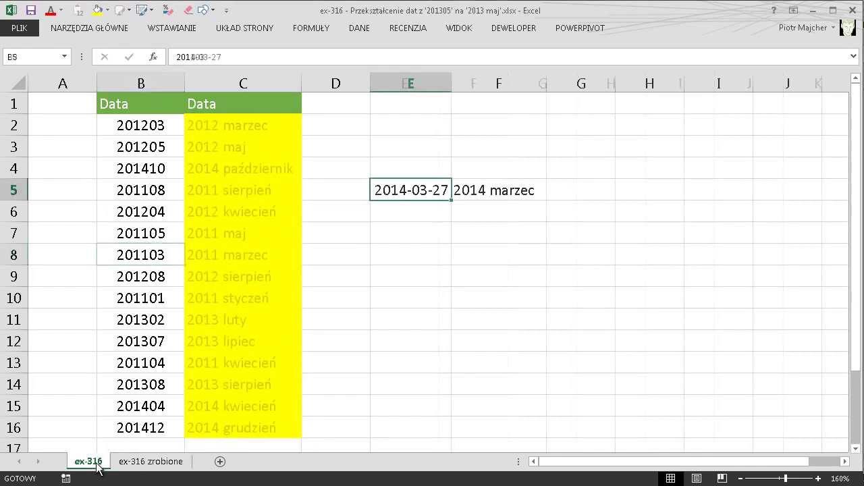
left_click(150, 173)
left_click(149, 233)
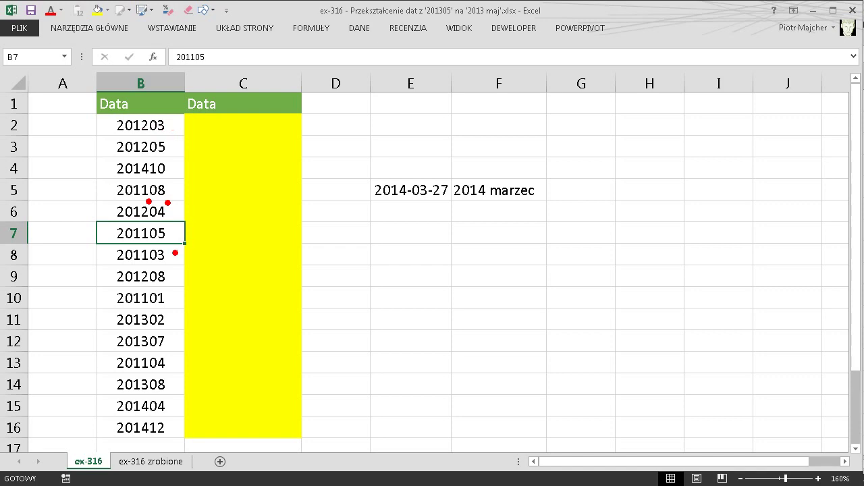
double_click(498, 189)
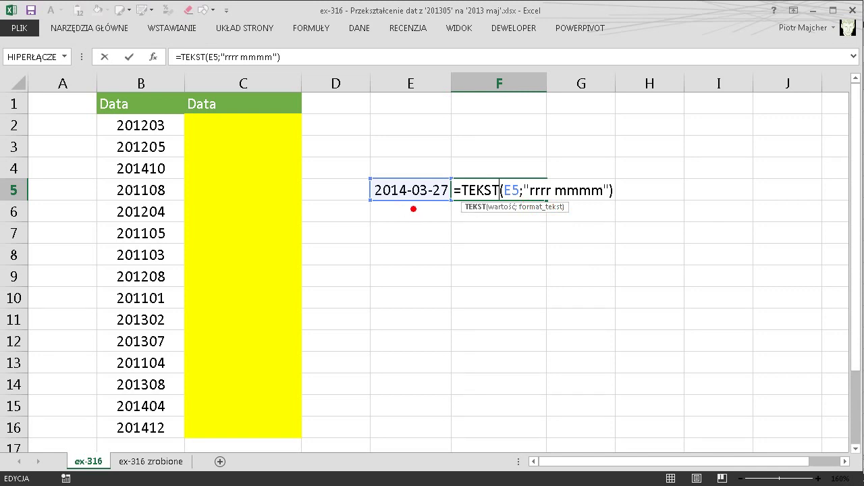
left_click_drag(413, 209, 394, 312)
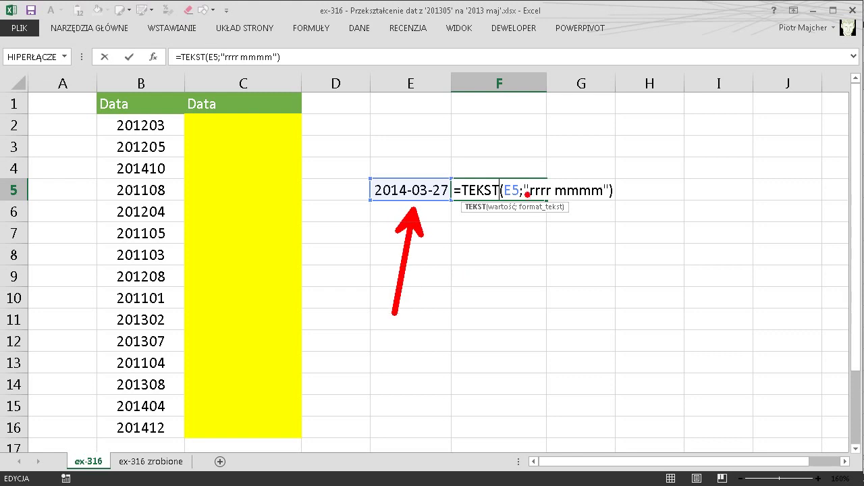
left_click_drag(533, 201, 604, 208)
key("Escape")
key("Return")
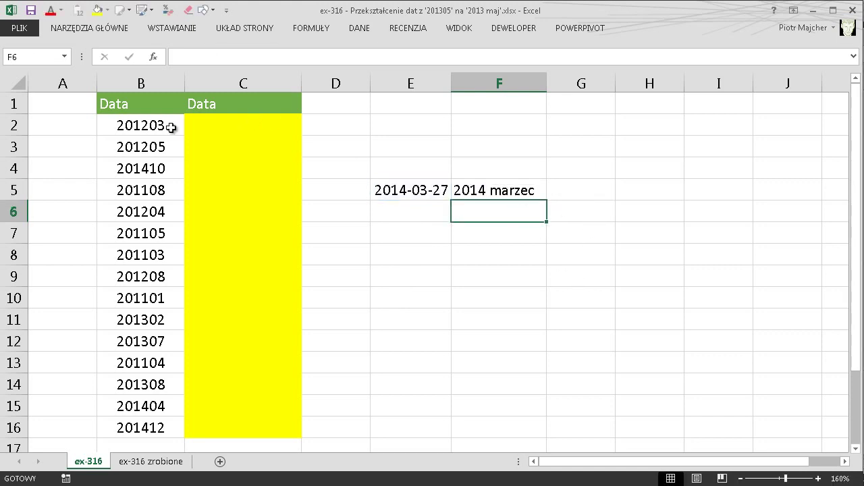
left_click(150, 126)
Enter =LEWY(B2;4)&"-"&PRAWY(B2;2)&"-01" in C2 so code 201203 becomes 2012-03-01.
left_click(238, 121)
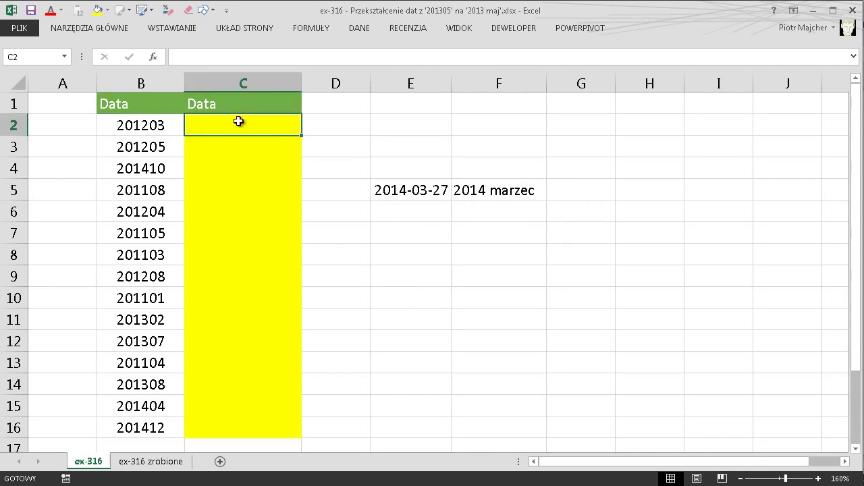
type("=")
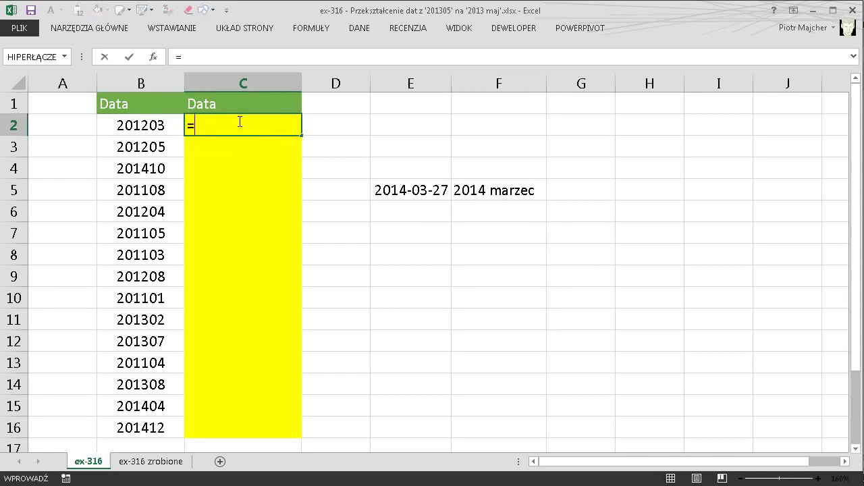
type("lew")
key("Tab")
key("Left")
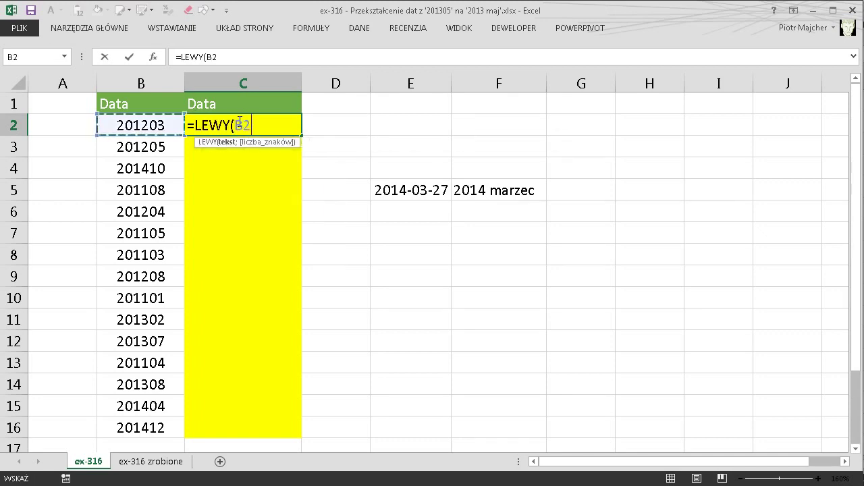
type(";4")
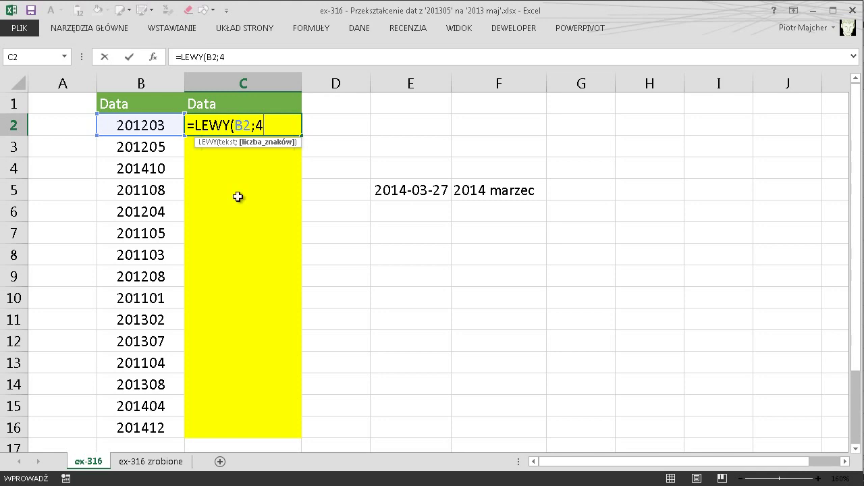
type(")")
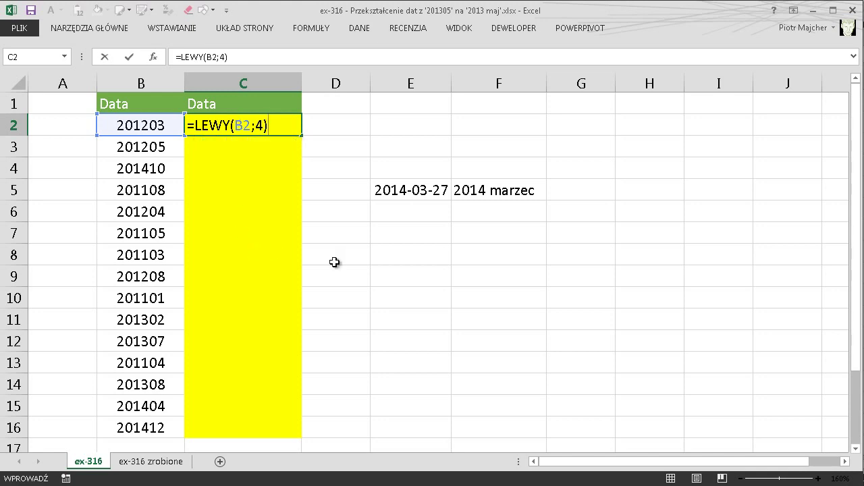
type("&")
type("\"-")
type("\"")
type("&")
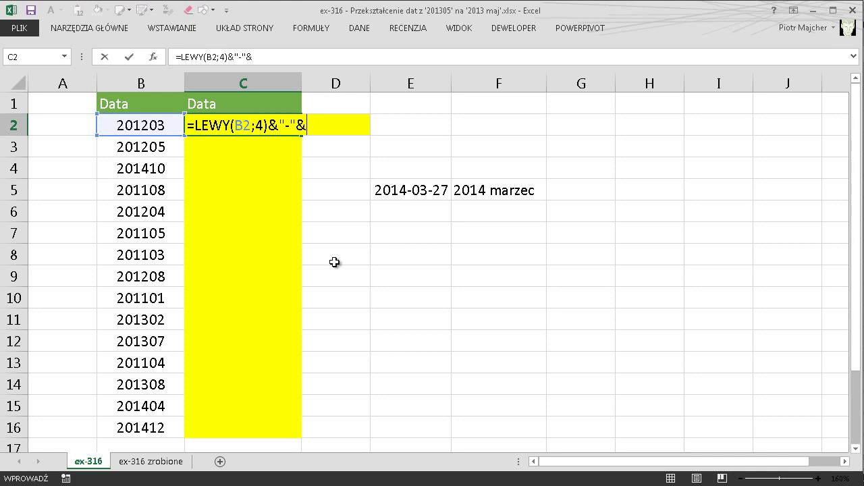
type("pr")
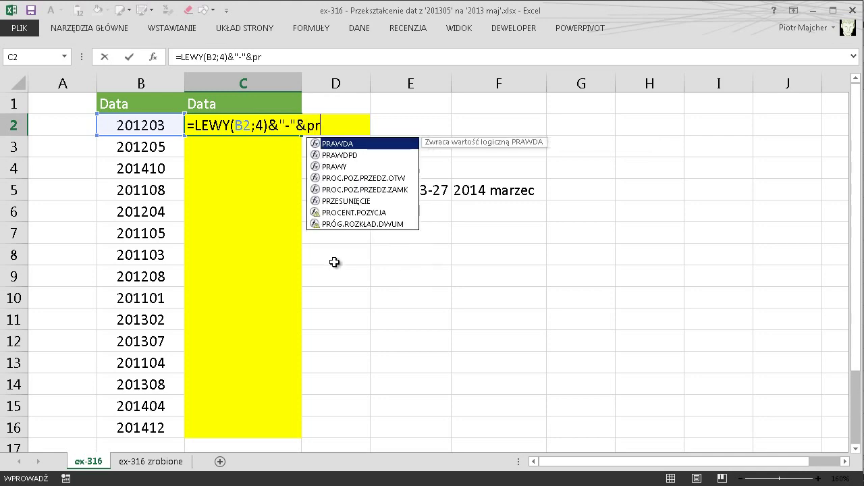
key("Down")
key("Down")
key("Tab")
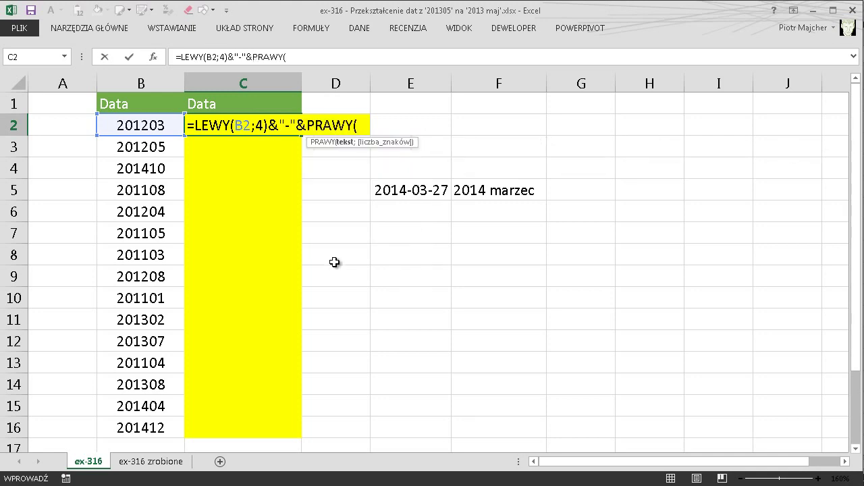
key("Left")
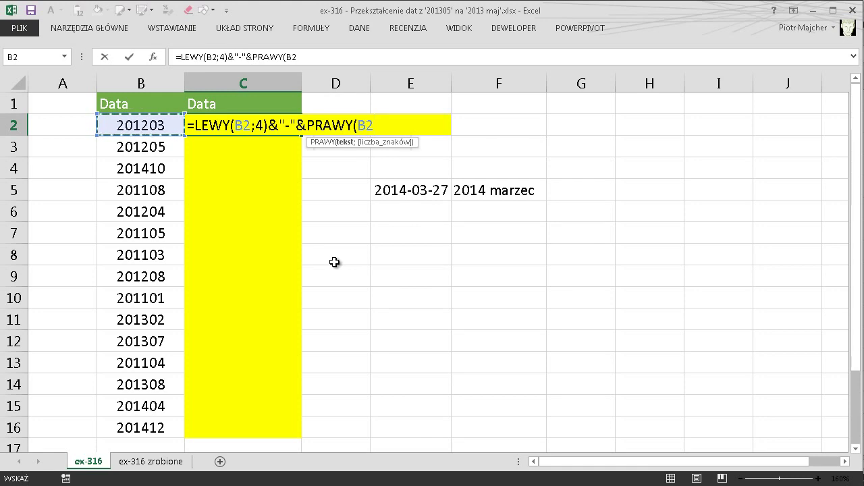
type(";2")
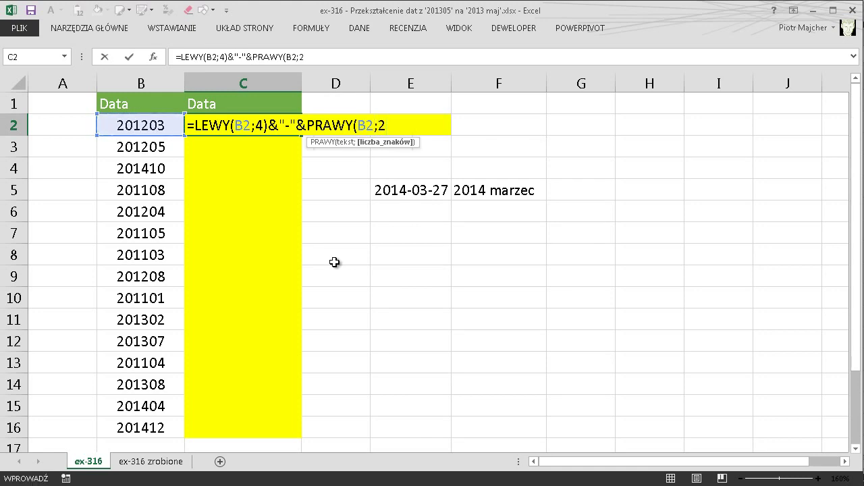
type(")")
type("&")
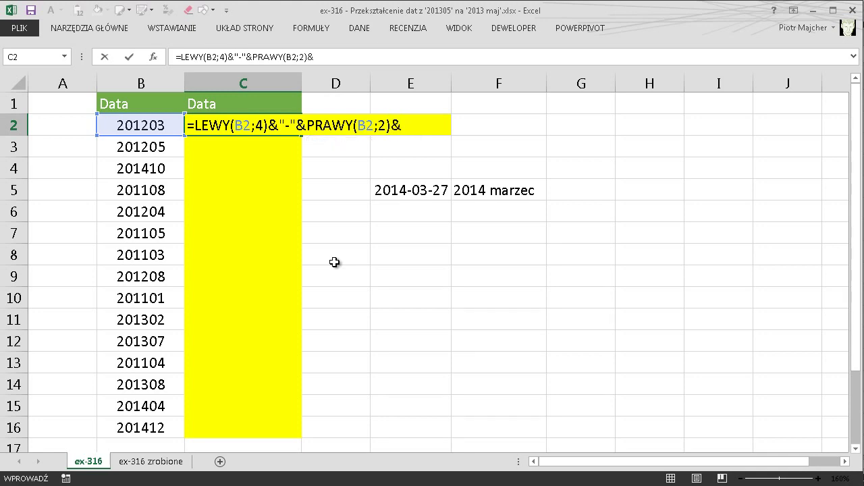
type("\"-")
type("01")
key("ctrl+Return")
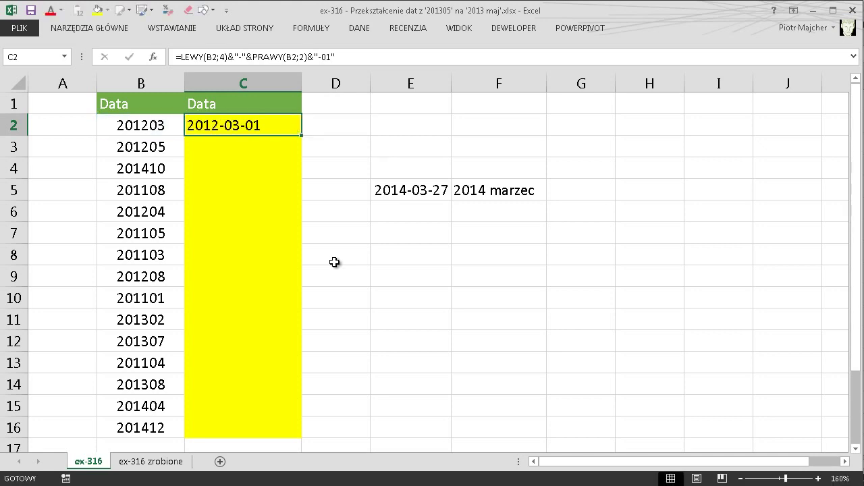
Copy the C2 date formula down through C16, then reselect C2.
key("ctrl+c")
key("shift+Down")
key("shift+Down")
key("shift+Down")
key("Return")
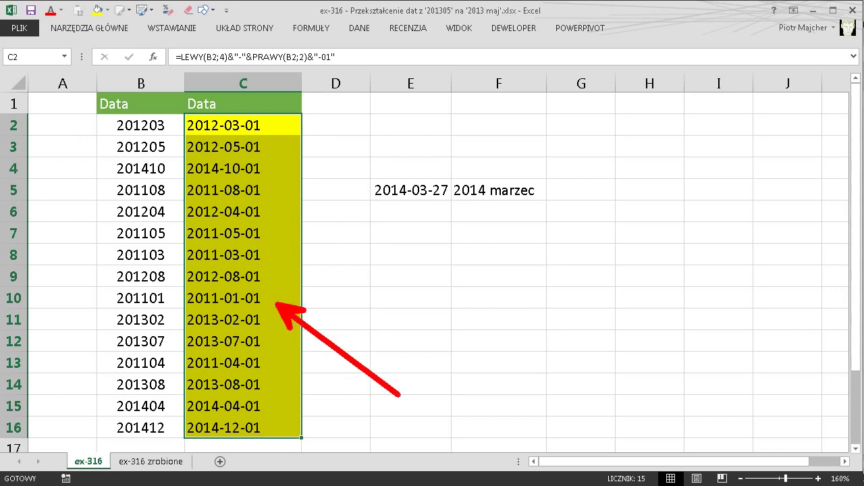
left_click_drag(285, 224, 375, 279)
left_click_drag(286, 177, 439, 222)
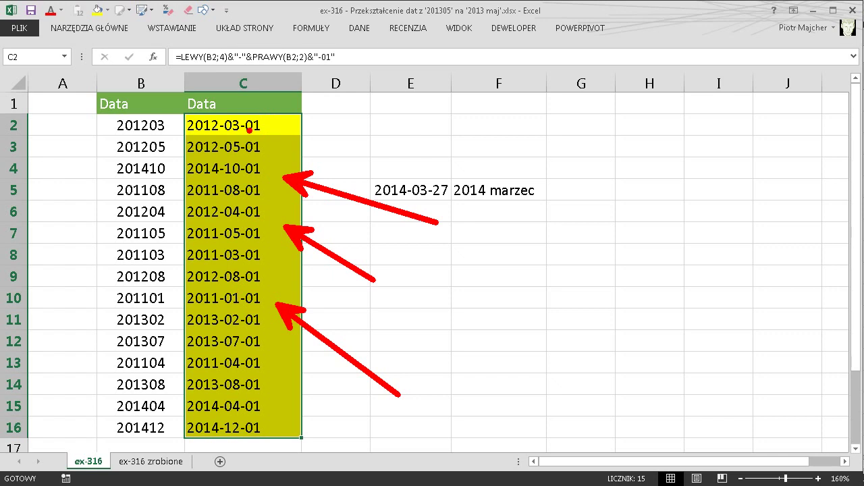
key("Escape")
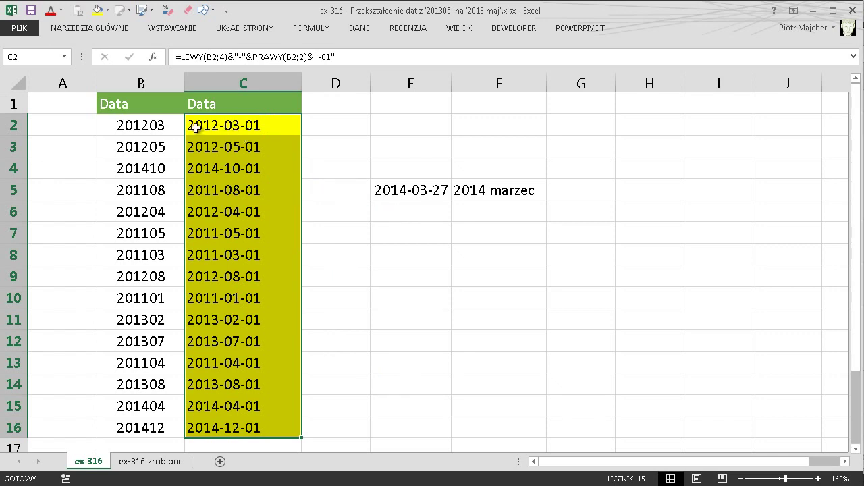
left_click(215, 126)
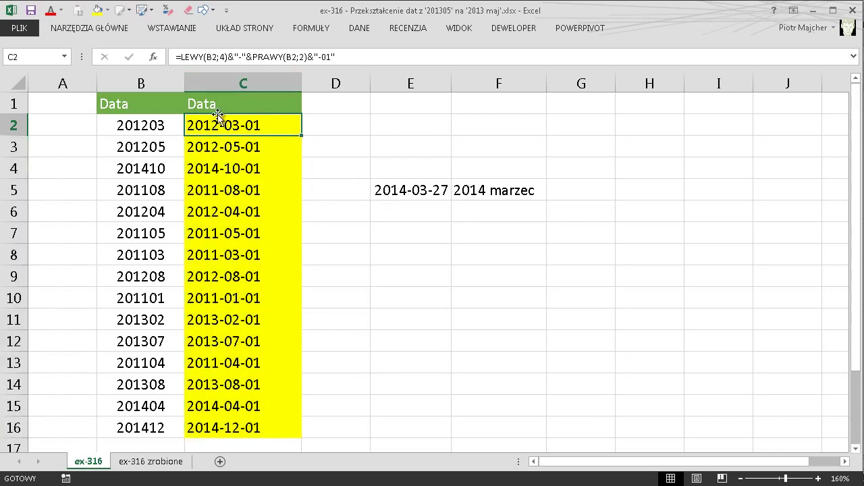
Insert TEKST( before LEWY in C2's formula and preview the date part with F9.
double_click(209, 123)
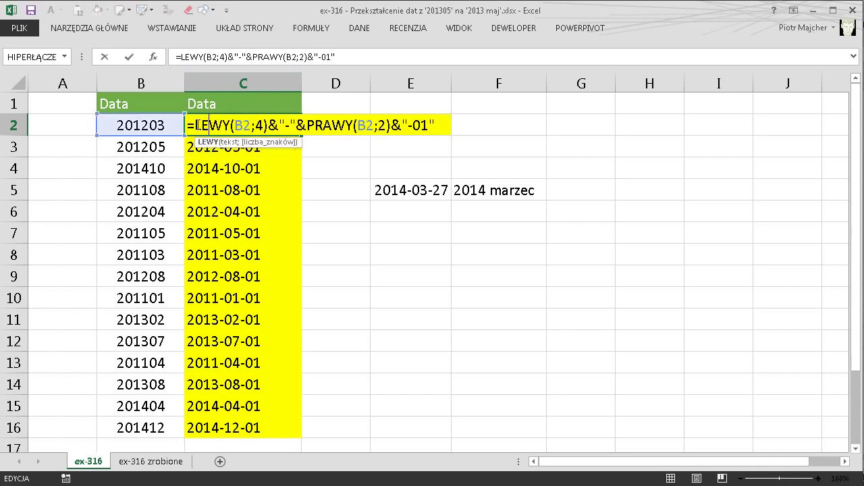
type("te")
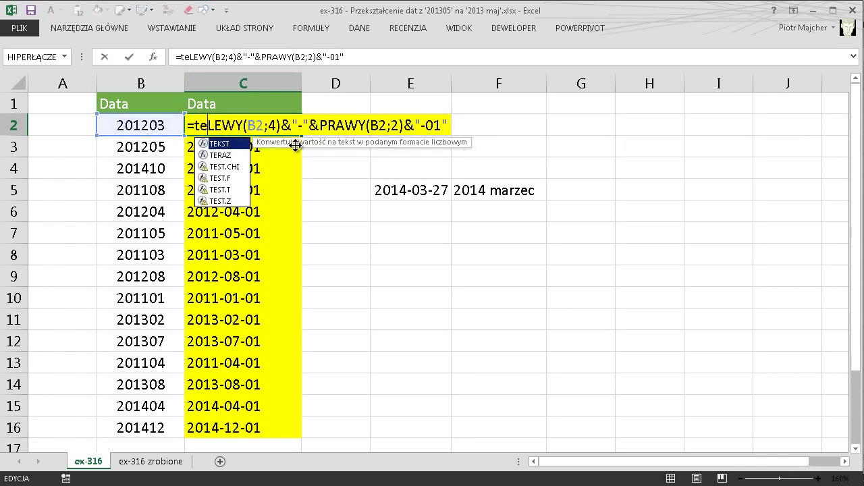
key("Tab")
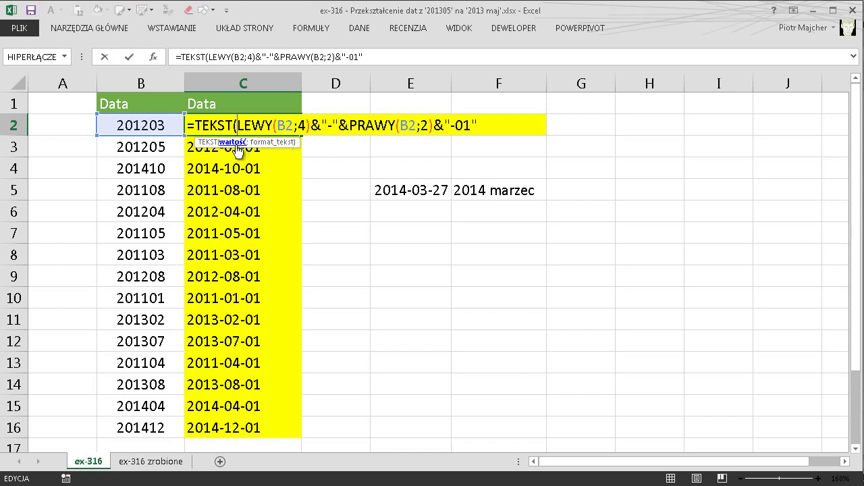
left_click_drag(237, 126, 500, 141)
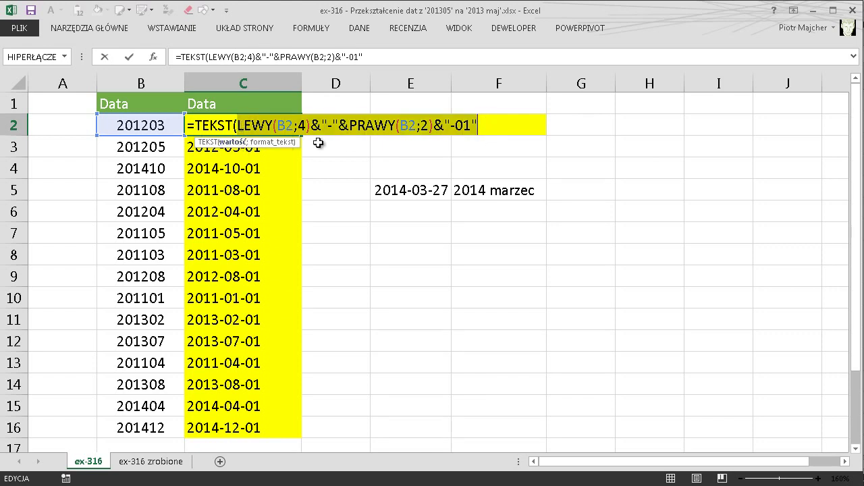
left_click_drag(237, 126, 496, 125)
key("F9")
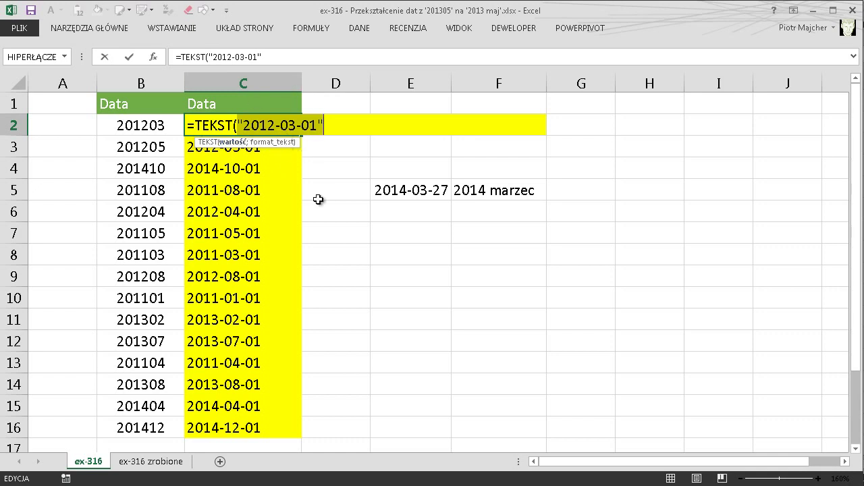
key("ctrl+v")
Finish the TEKST function with the format argument "rrrr mmmm".
left_click(482, 125)
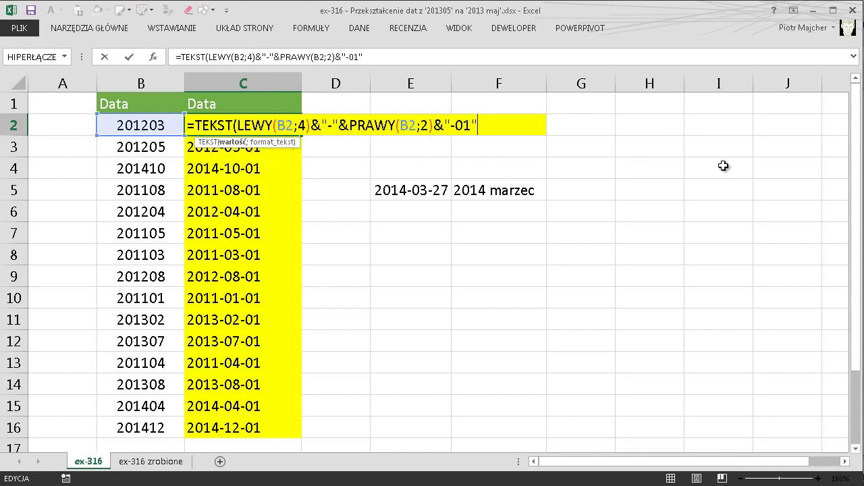
type(";\"")
type("rrrr")
type(" mm")
type("mm\"")
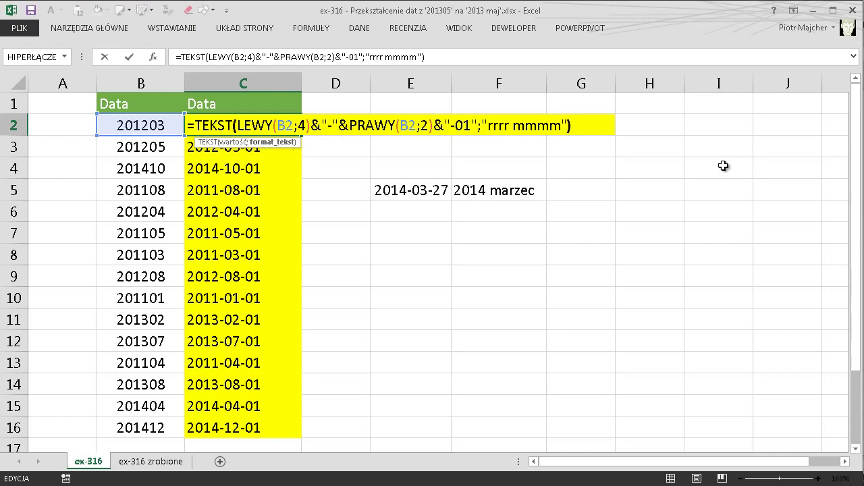
type(")")
Commit the TEKST formula in C2 and fill it down to C16, giving names like 2012 marzec.
left_click(326, 125)
left_click(228, 142)
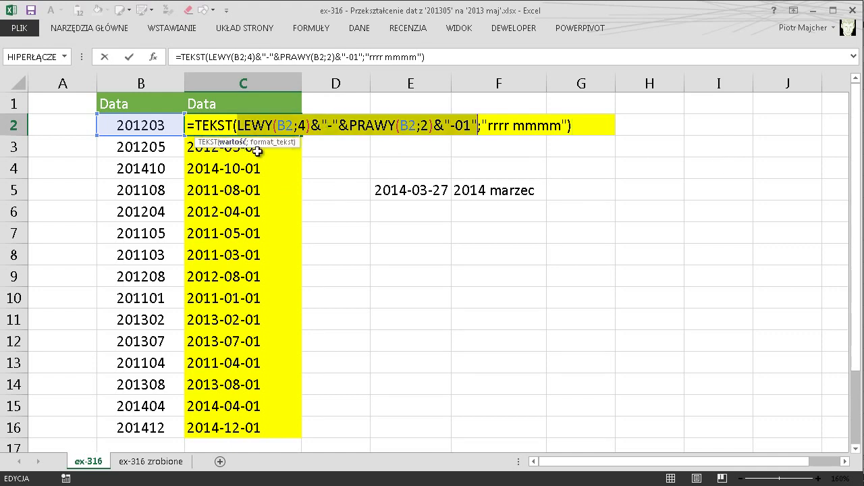
left_click(293, 143)
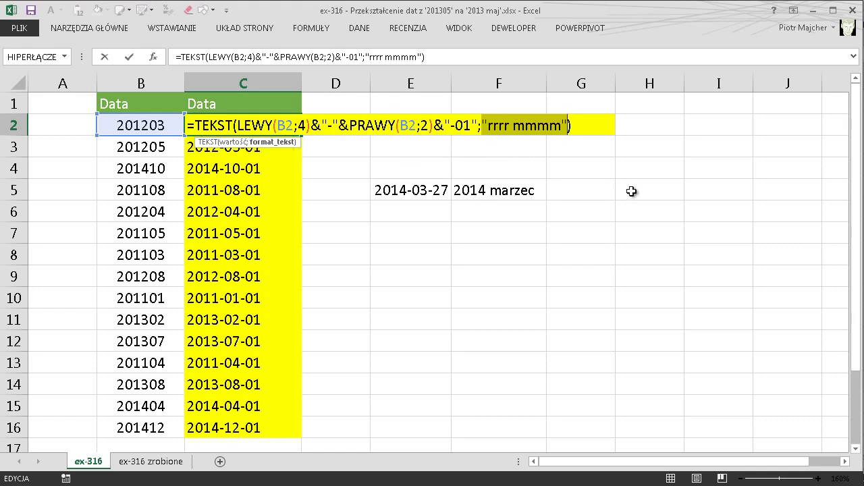
key("ctrl+Return")
key("ctrl+shift+Down")
key("ctrl+d")
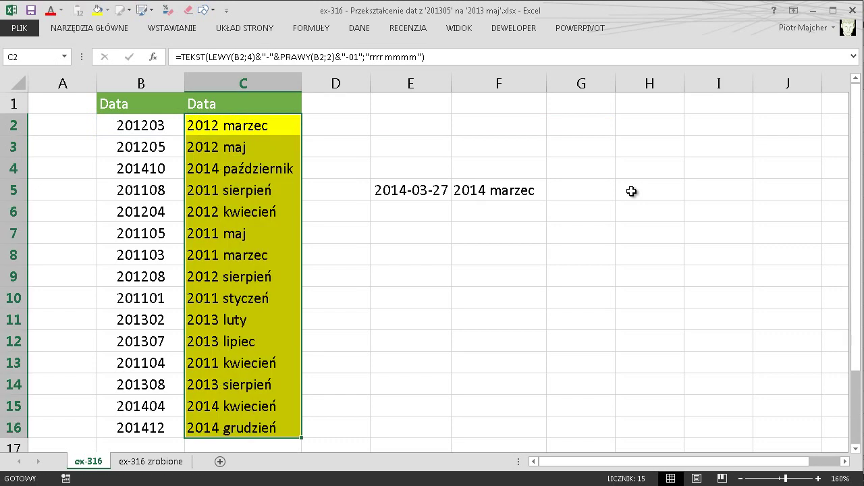
left_click(258, 148)
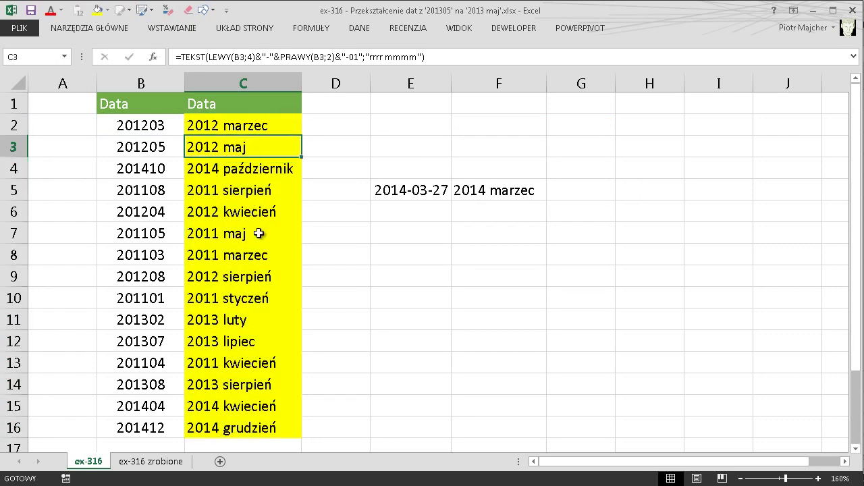